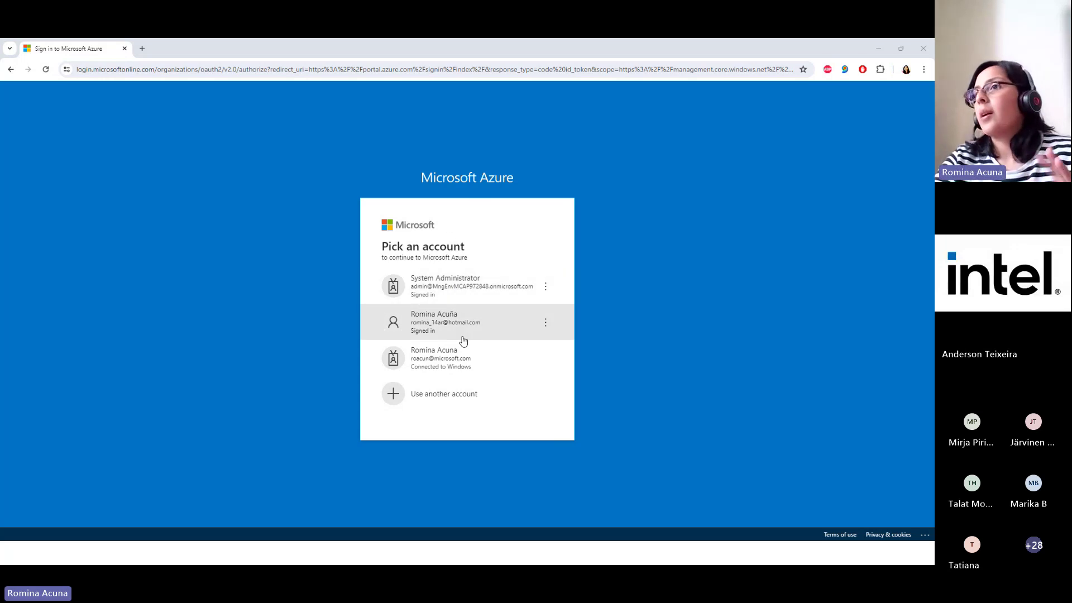
Sign in to the Azure portal with the System Administrator account and highlight the Azure services heading on the home page
click(444, 290)
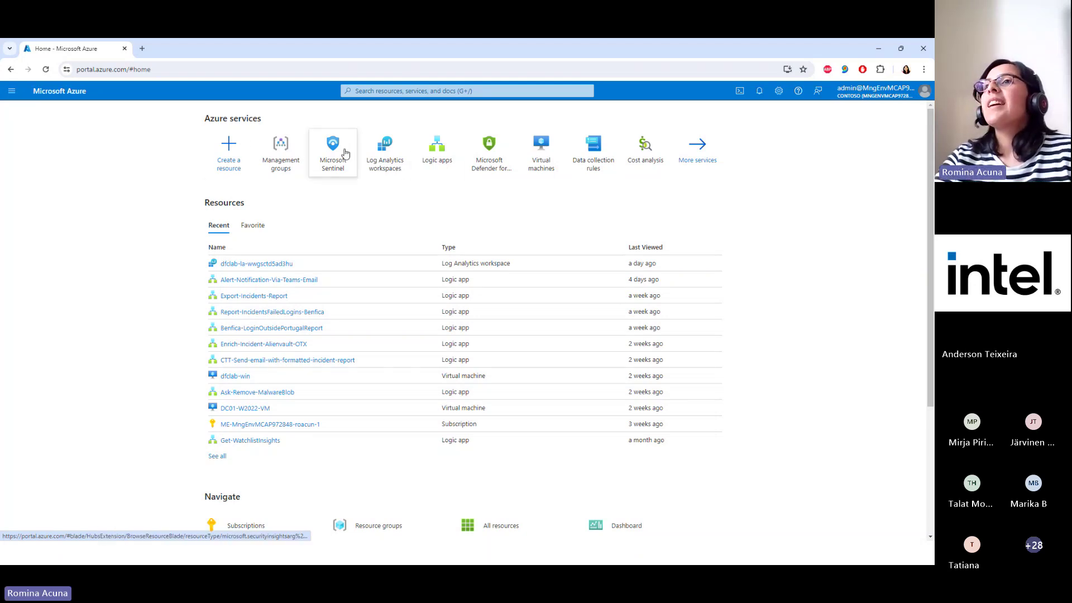
mouse_move(384, 153)
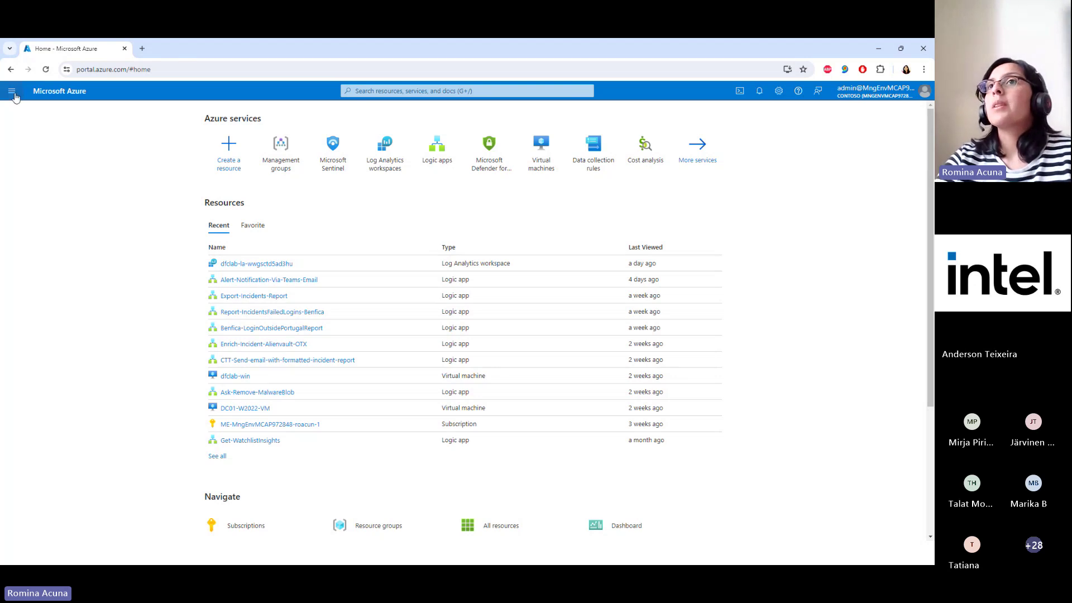
drag(205, 120, 279, 125)
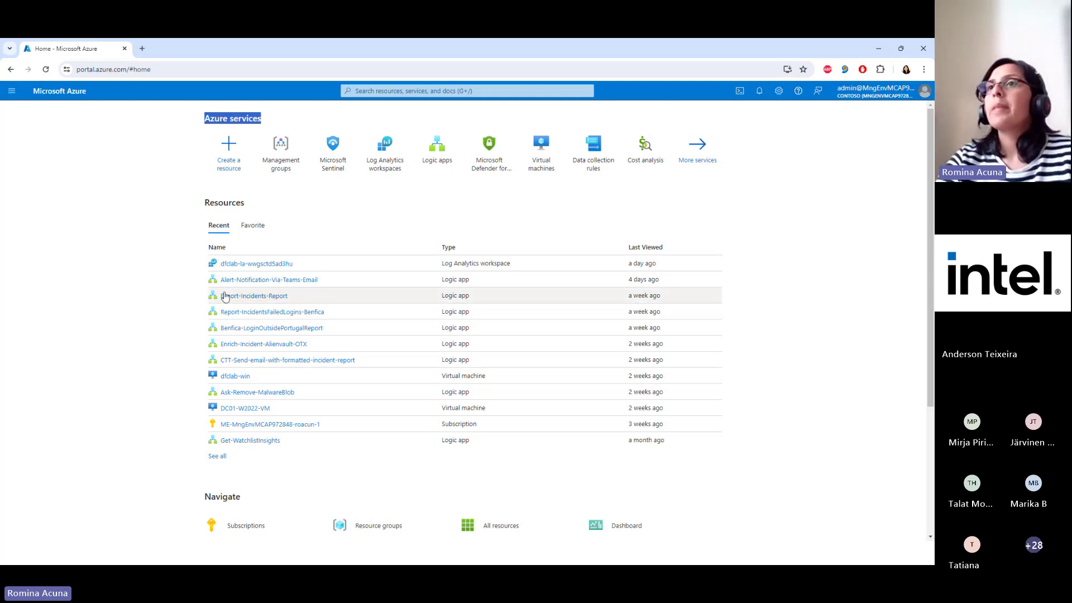
Open the list of all Azure services and view the signed-in account's directory and account options
click(11, 91)
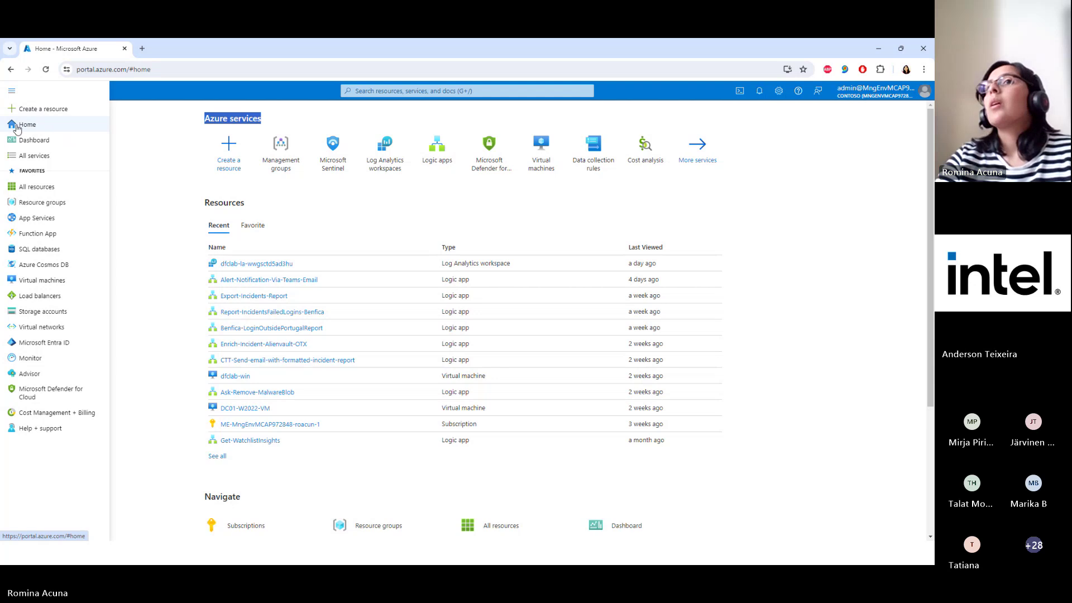
click(44, 156)
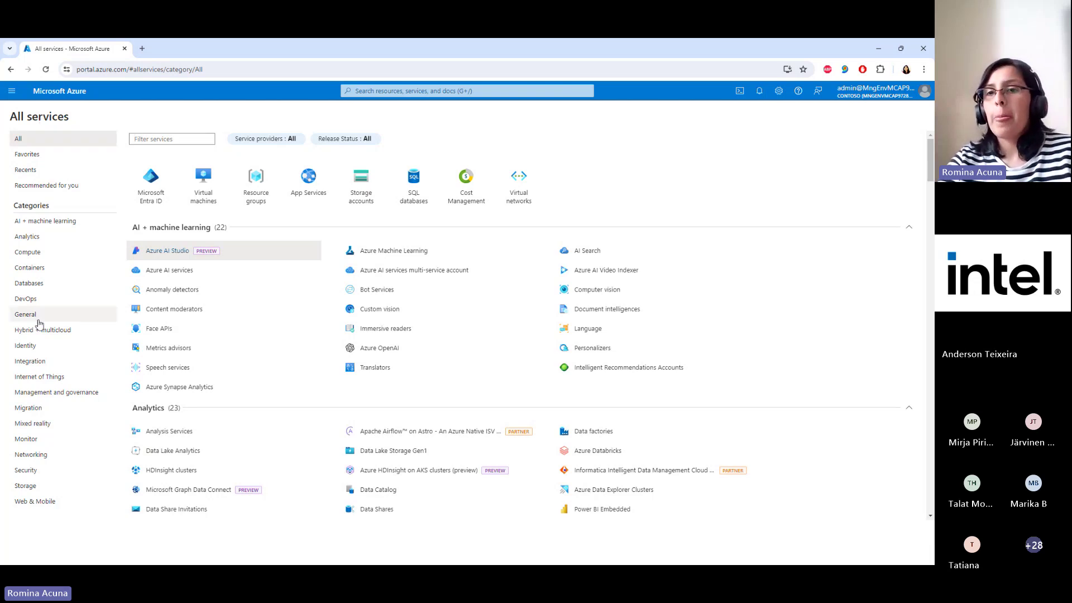
click(12, 90)
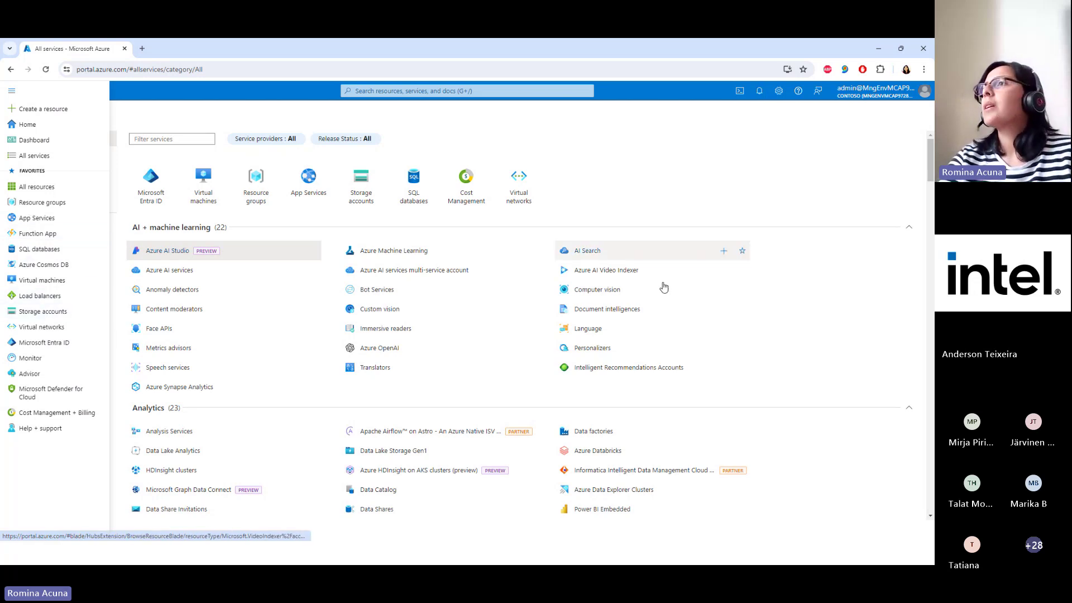
click(778, 175)
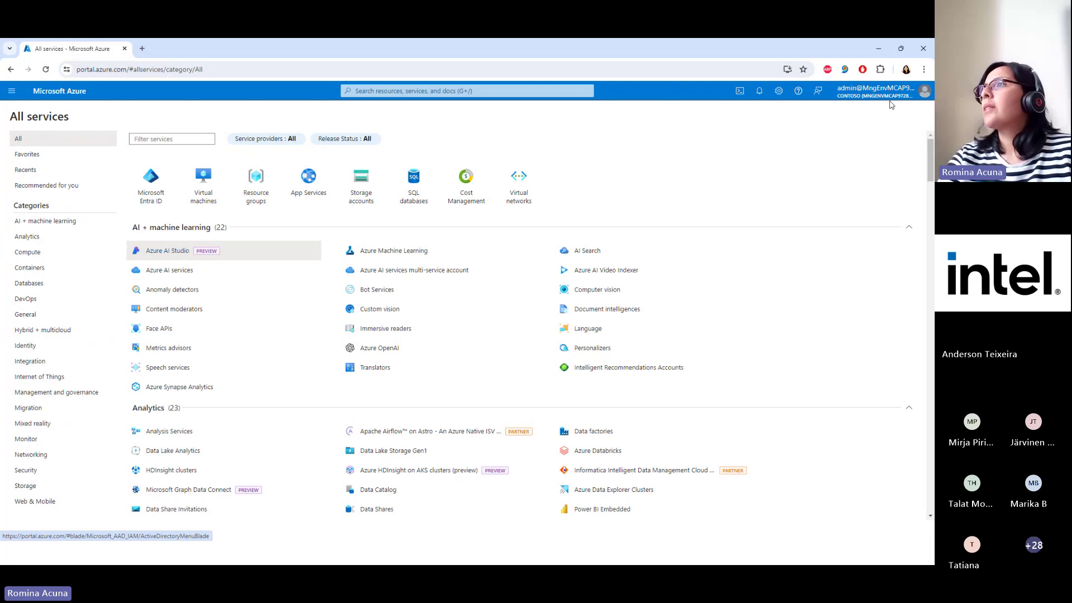
click(888, 94)
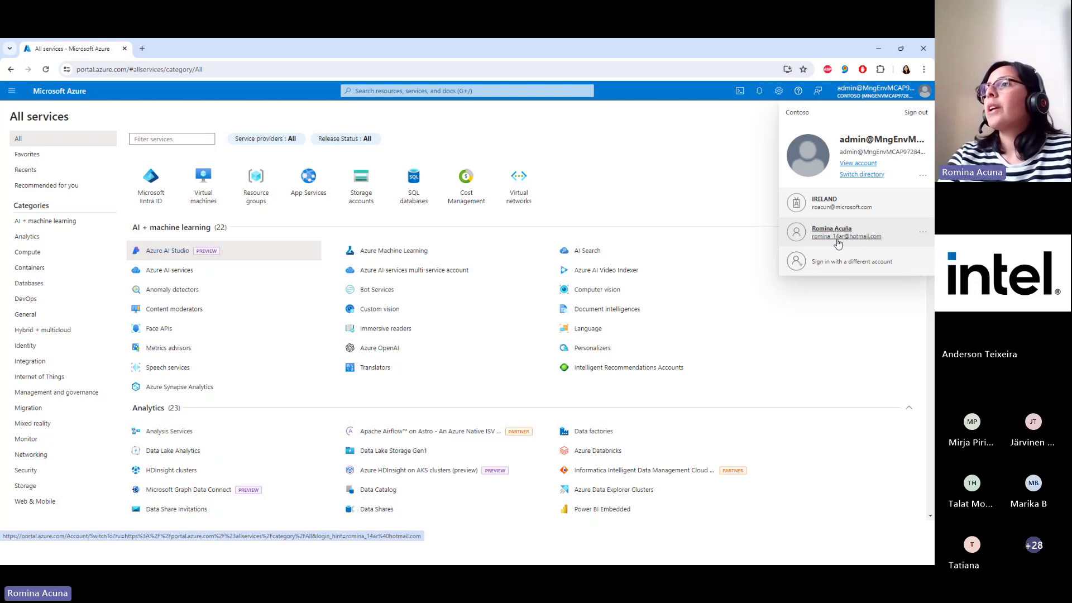
Search for "virtu", open the dfclab-linux virtual machine from the Virtual machines list and collapse that list
click(427, 93)
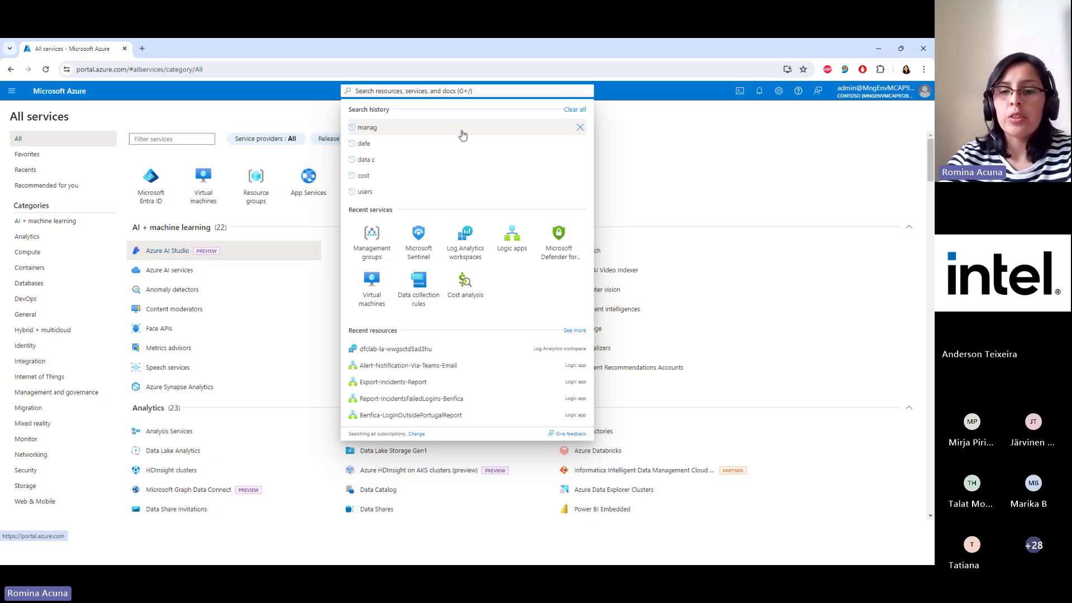
text(virtual)
click(399, 159)
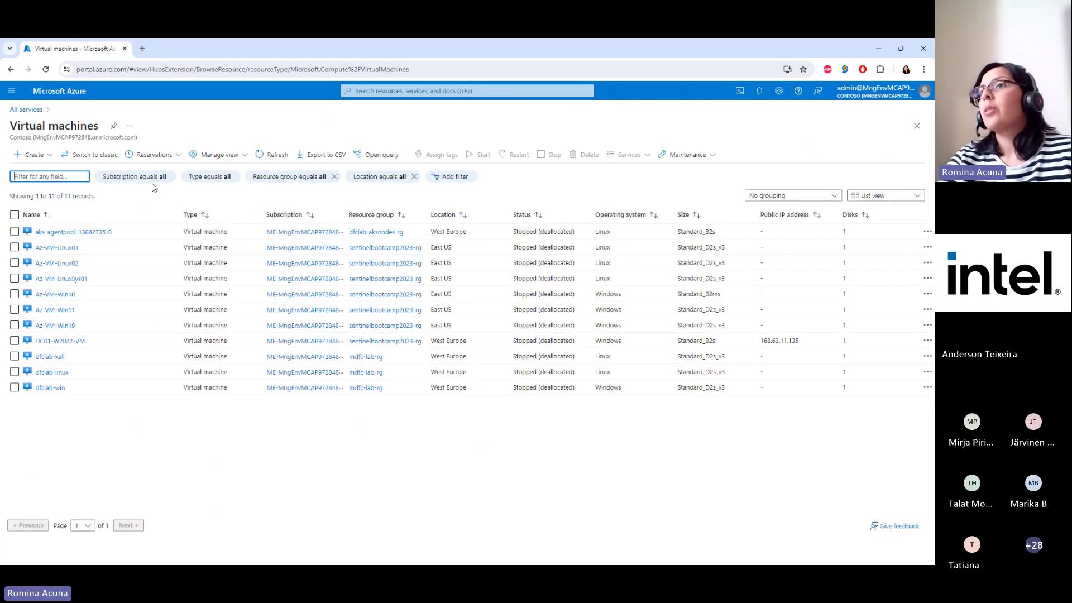
click(60, 376)
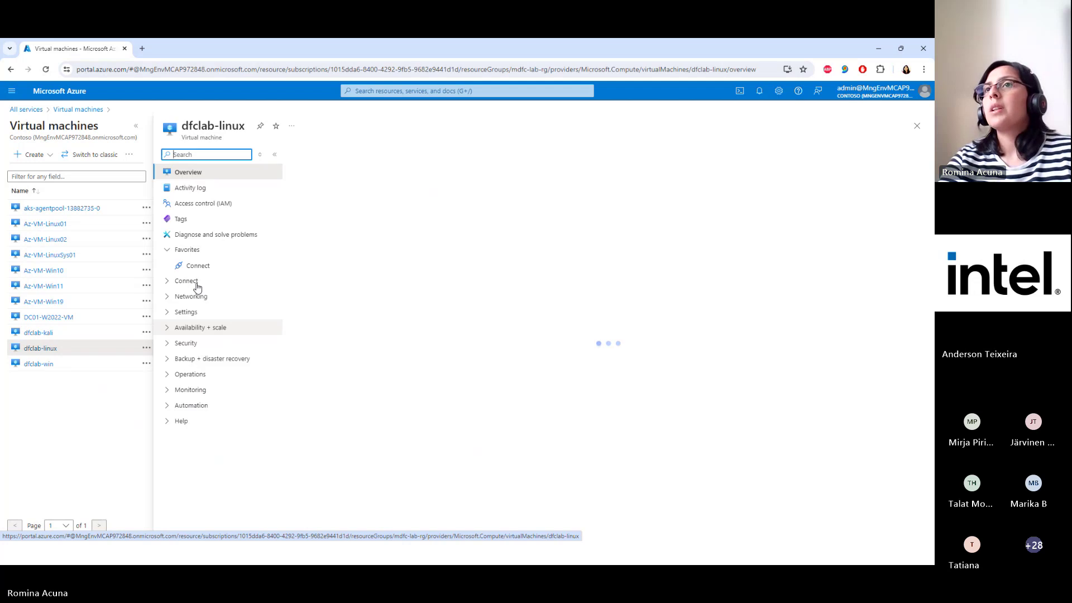
click(135, 129)
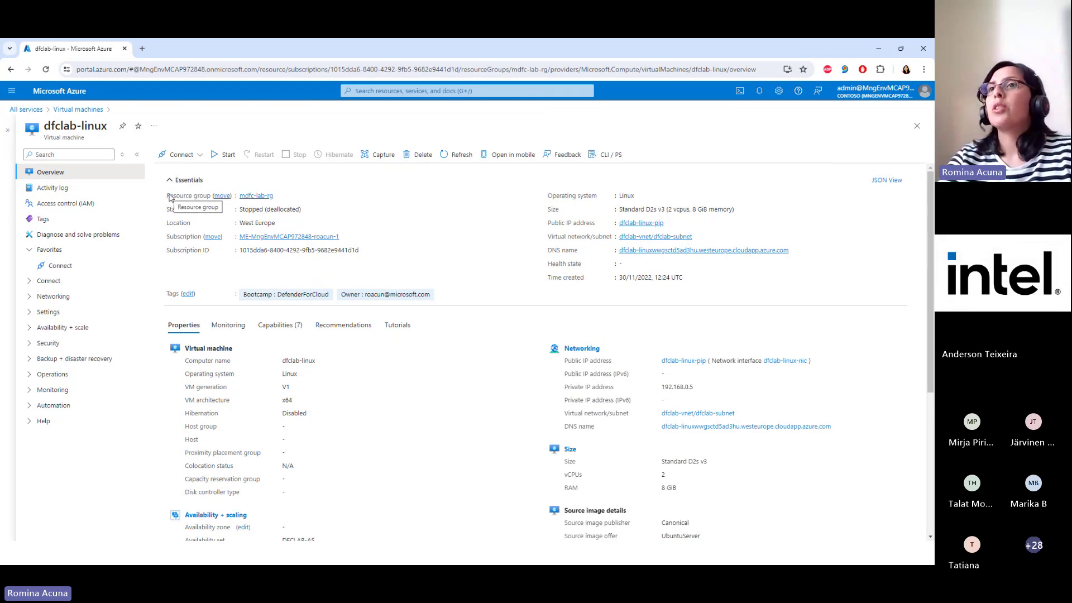
Review the resource group, status and location among the essentials of the dfclab-linux virtual machine
drag(169, 197, 326, 230)
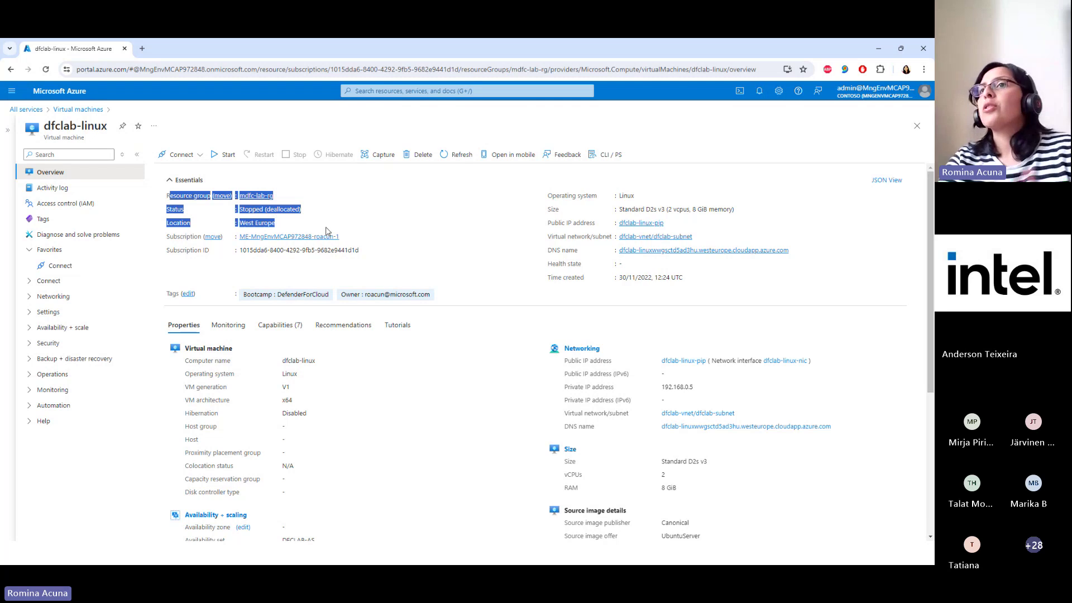
click(443, 272)
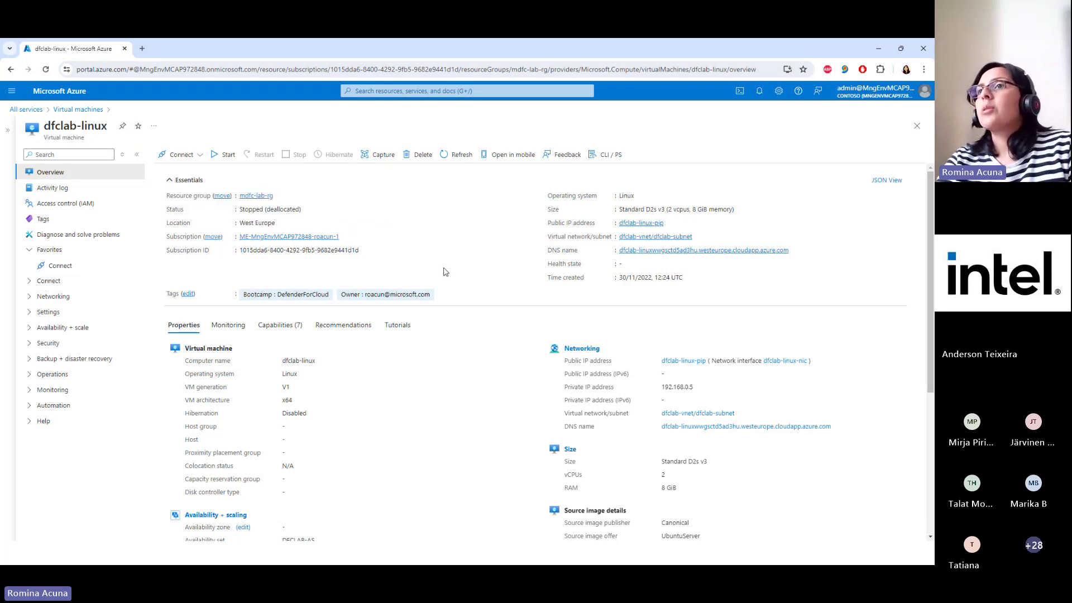
double_click(177, 223)
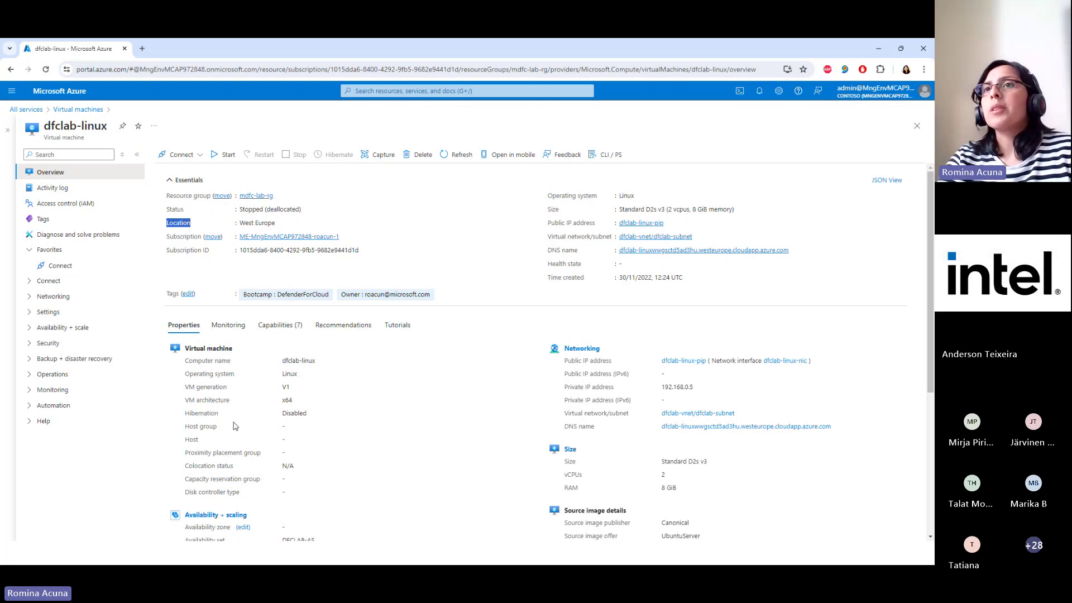
Expand the Connect, Networking, Settings and Availability + scale groups of the dfclab-linux virtual machine to review their options
click(40, 281)
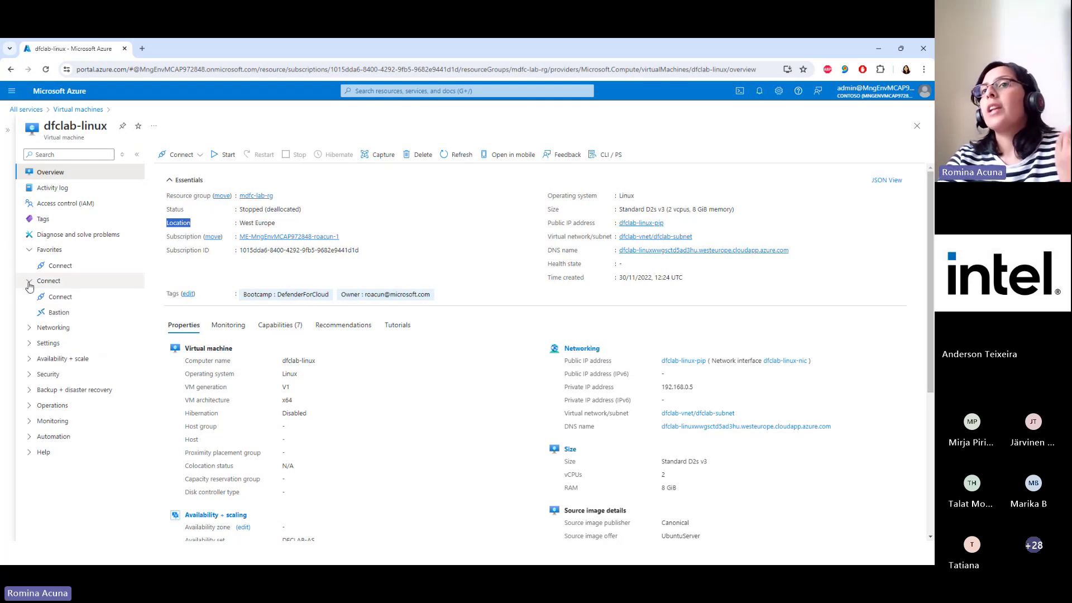
click(34, 329)
click(32, 413)
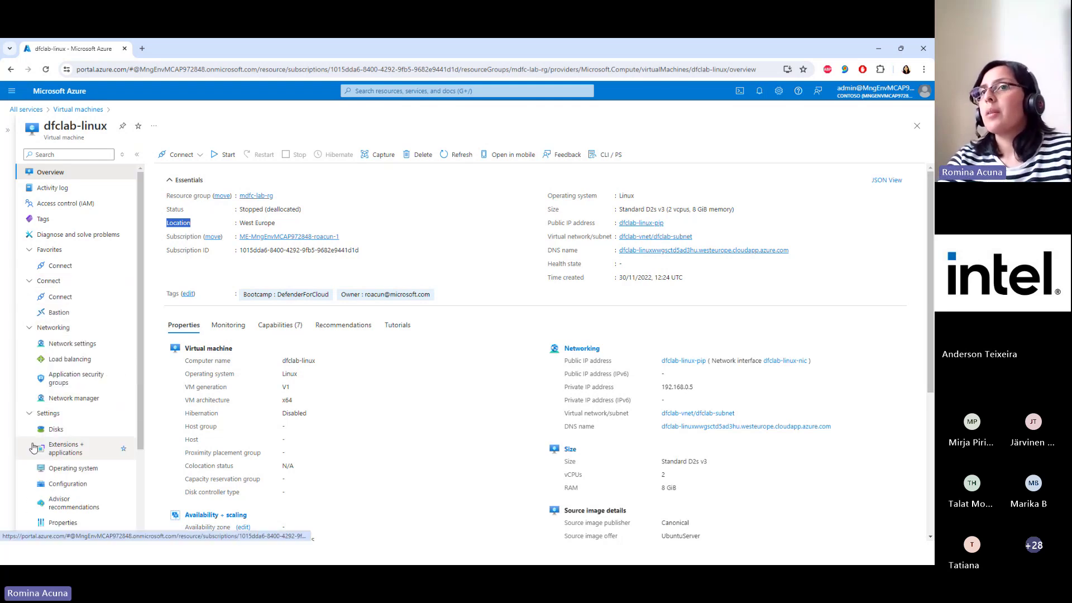
scroll(33, 448, down, 2)
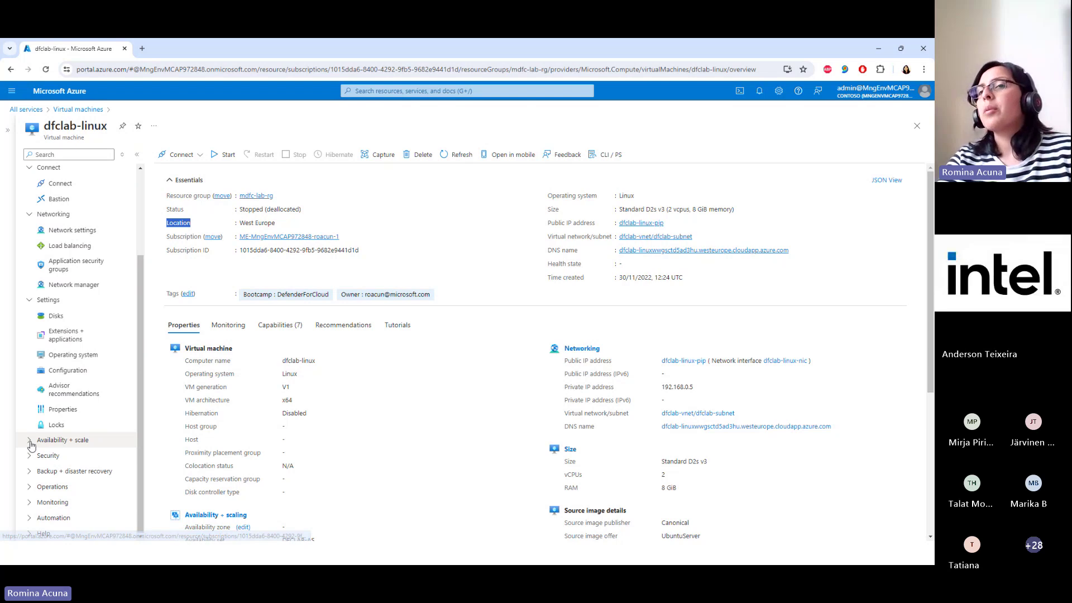
click(30, 441)
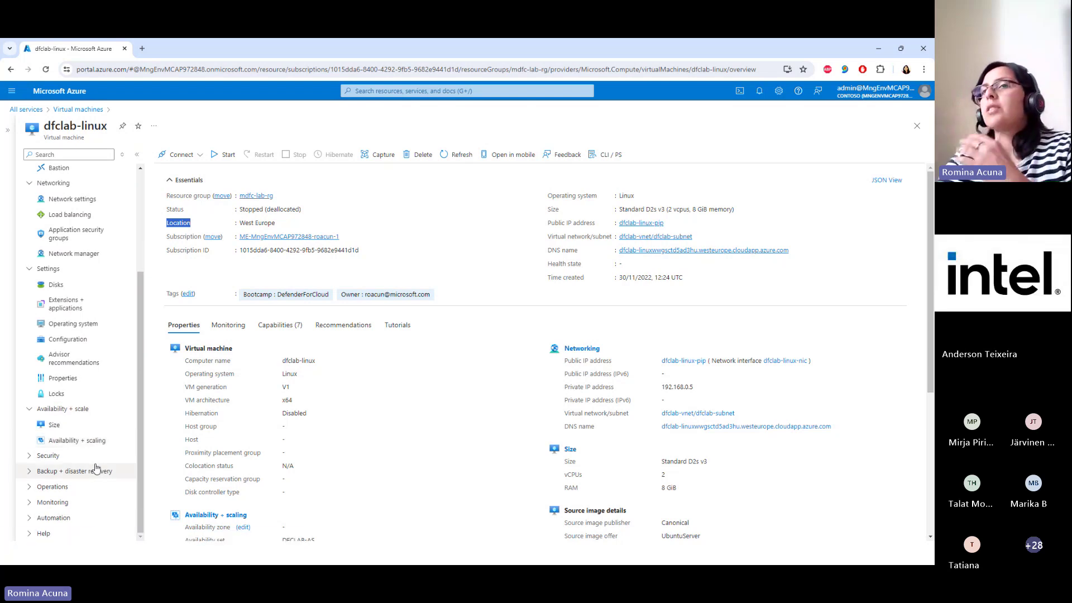
scroll(96, 468, up, 3)
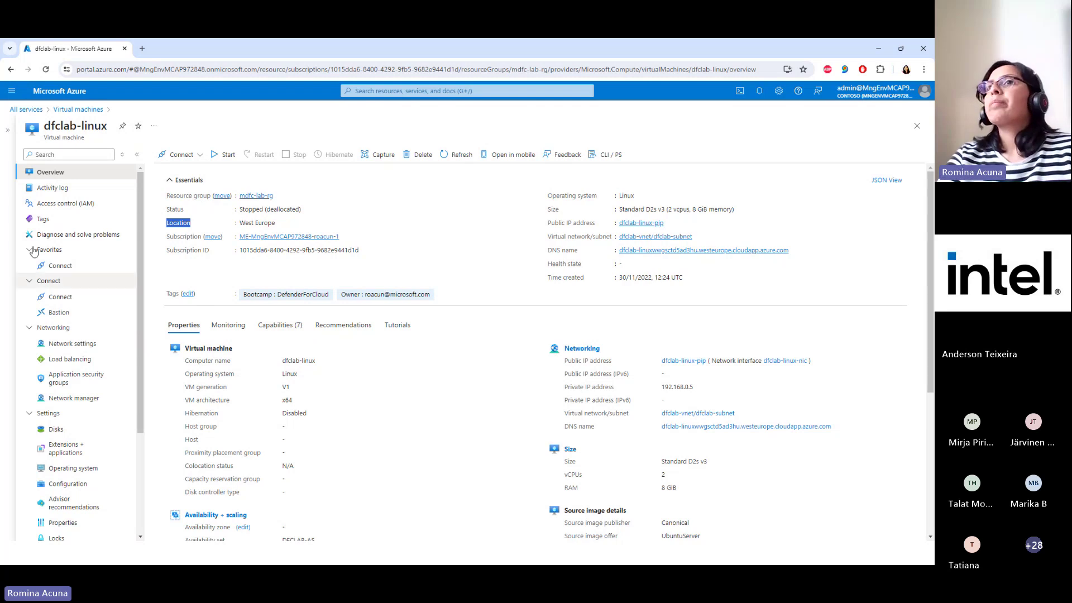
Search for "sub", open Subscriptions, show the overview of the first listed subscription and collapse the subscription list
click(391, 90)
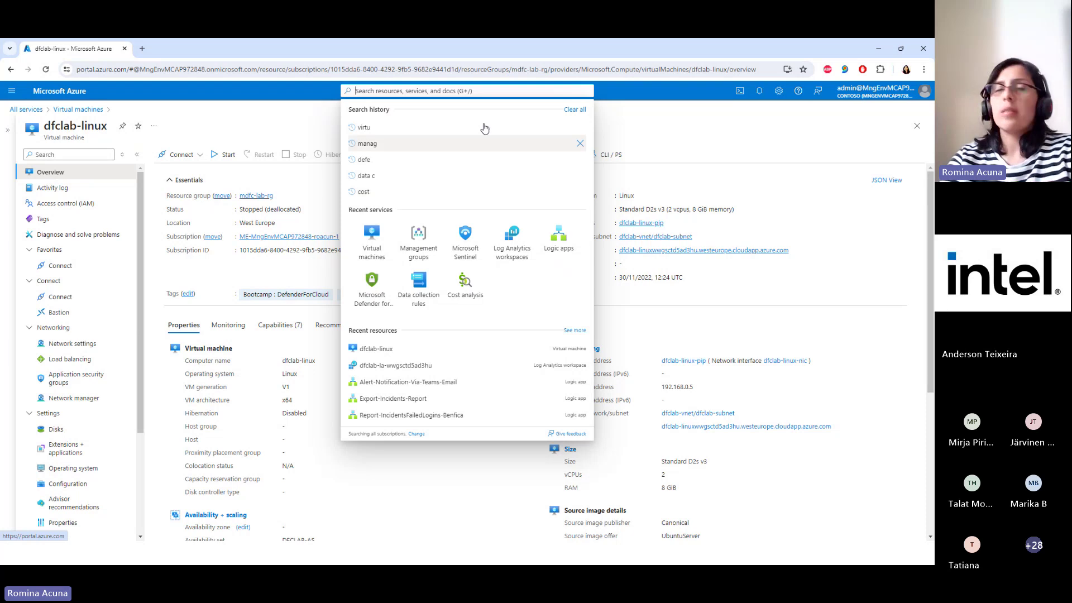
text(sub)
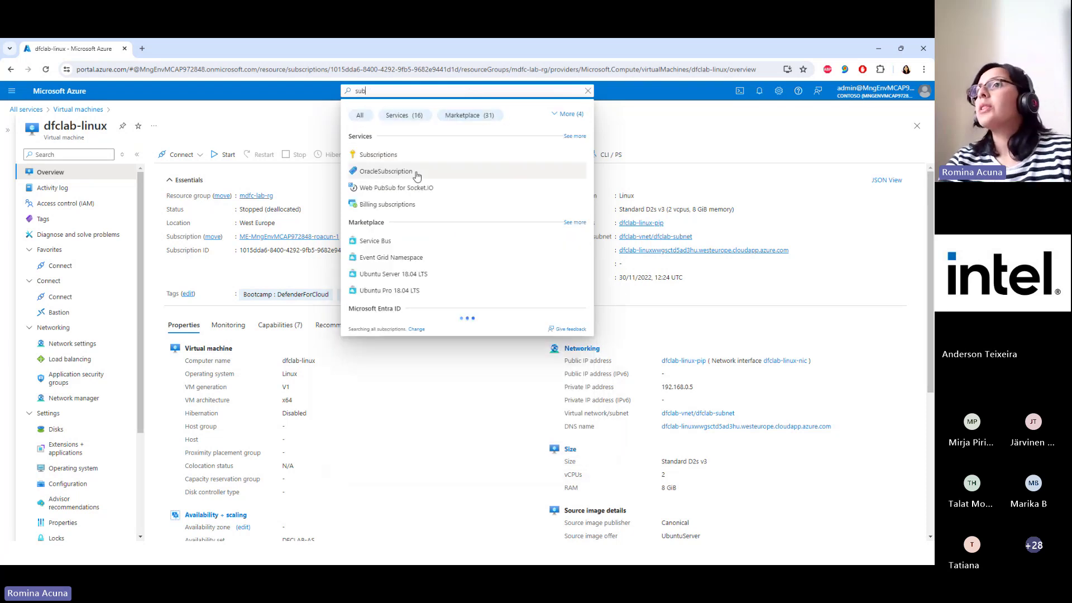
click(389, 156)
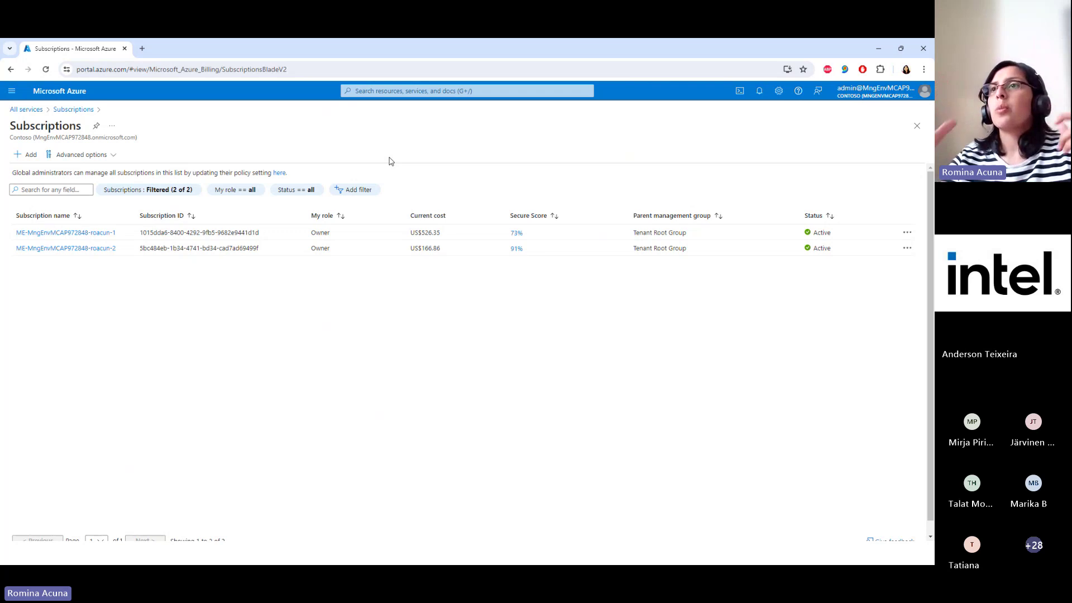
double_click(22, 124)
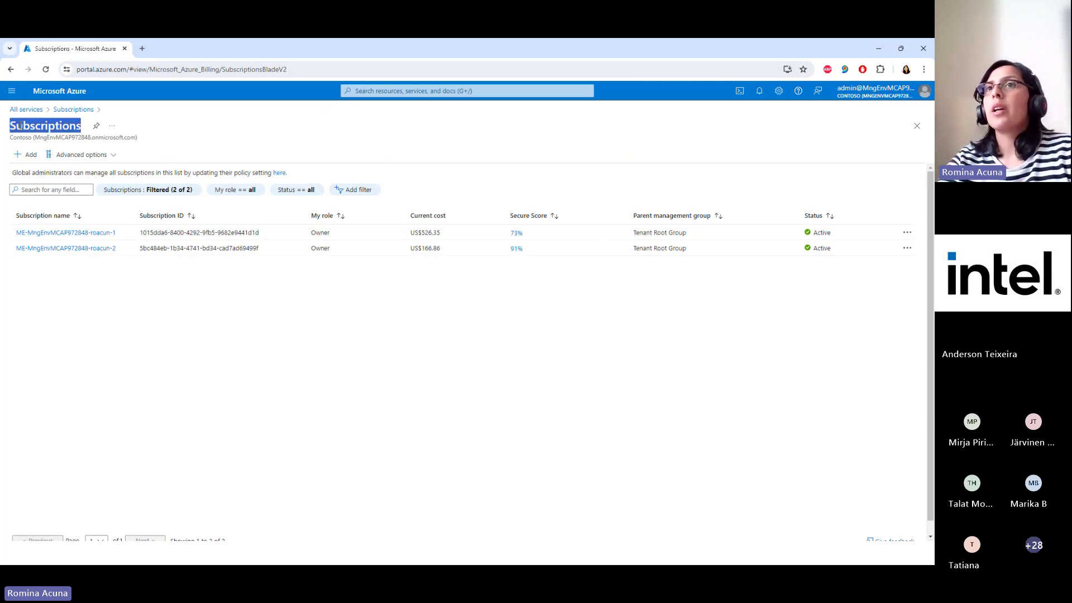
click(69, 233)
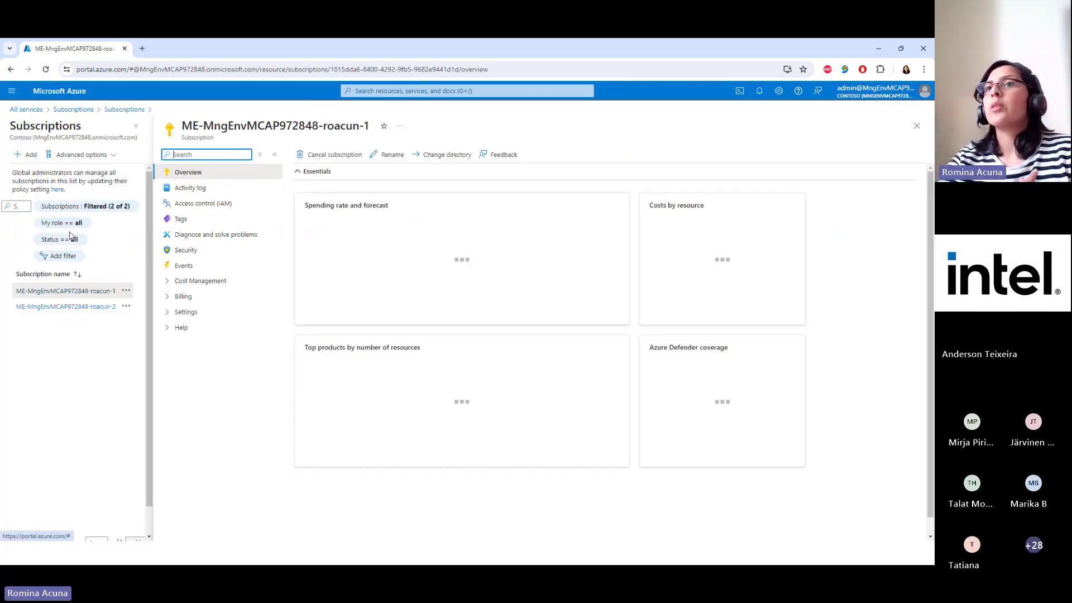
click(135, 125)
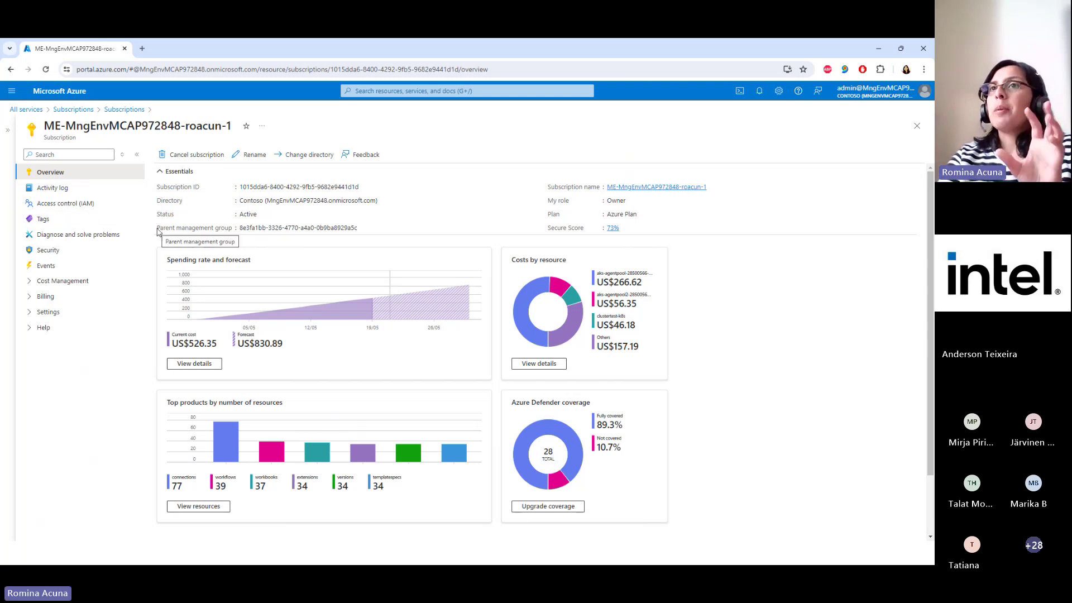
Enlarge the subscription's page to show its sections, open the activity log and restore the normal page size
scroll(52, 190, up, 5)
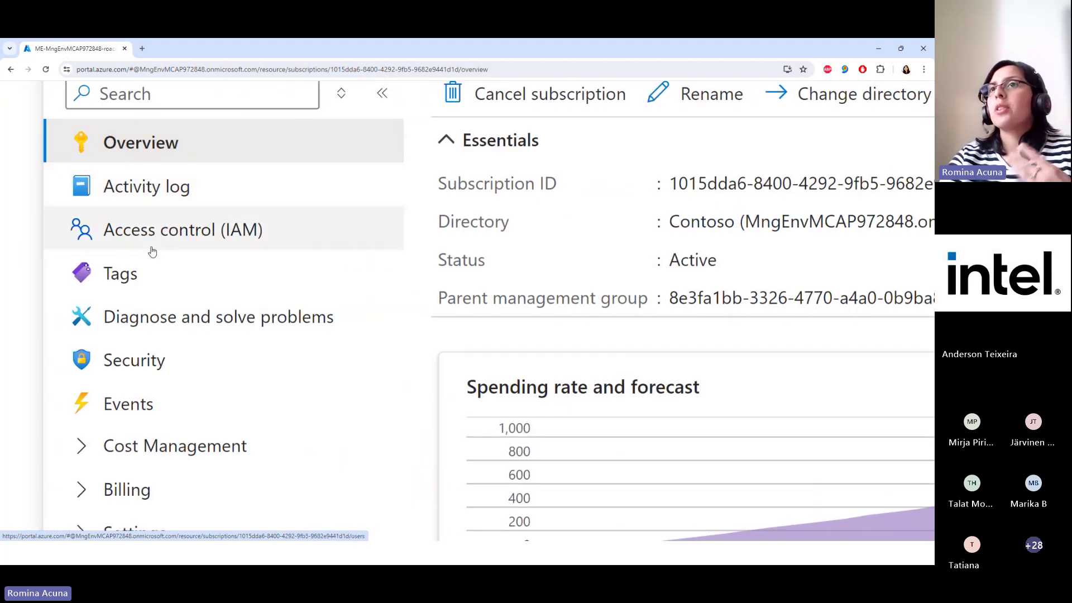
click(155, 188)
scroll(462, 247, down, 5)
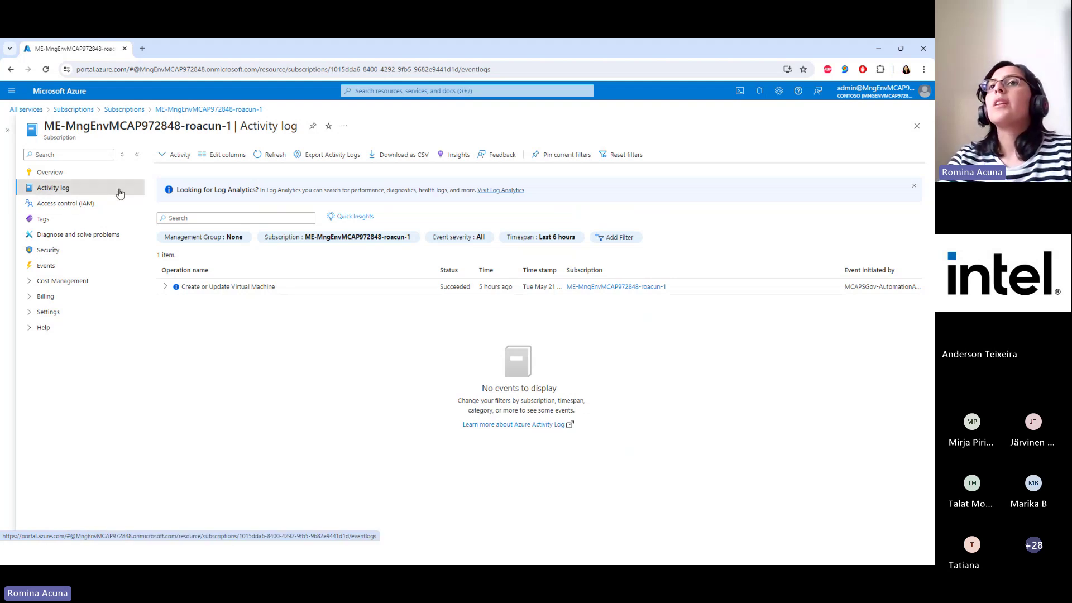
In the subscription's Access control (IAM), view the current account's own access and list all role assignments
click(73, 204)
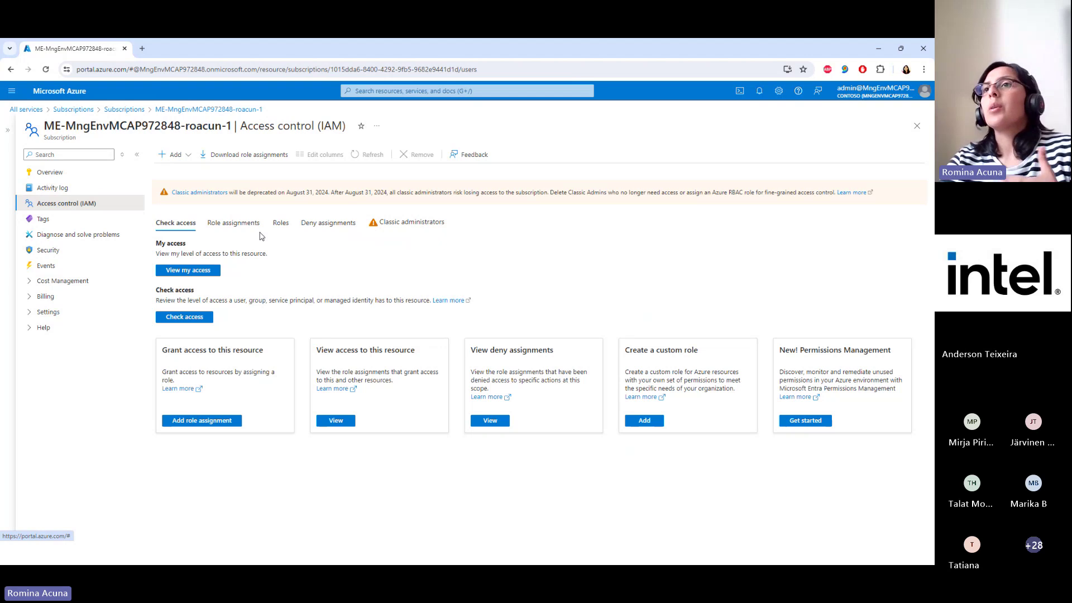
click(189, 270)
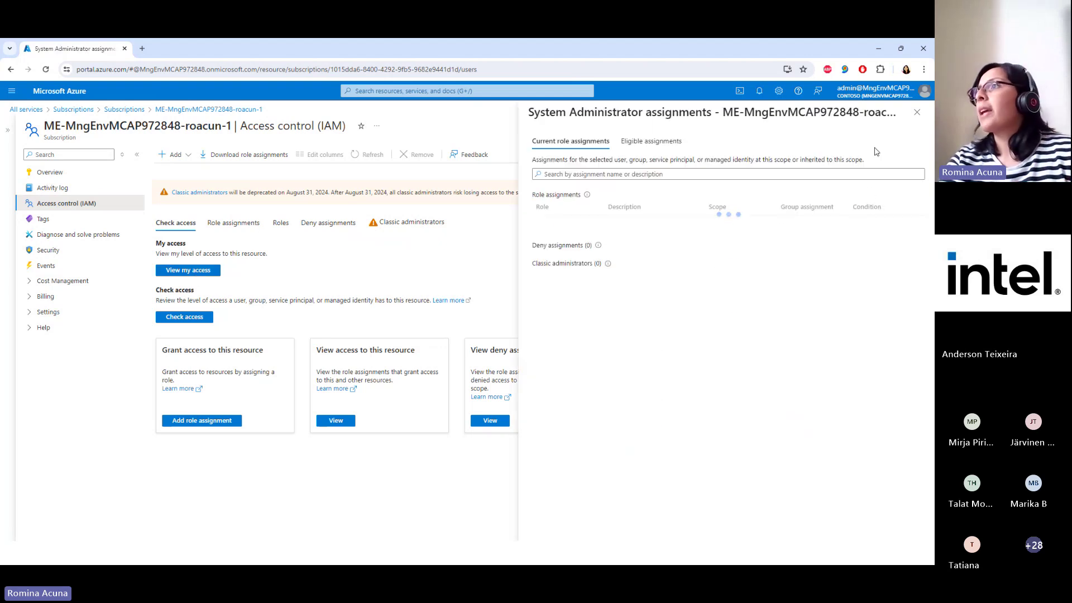
click(915, 116)
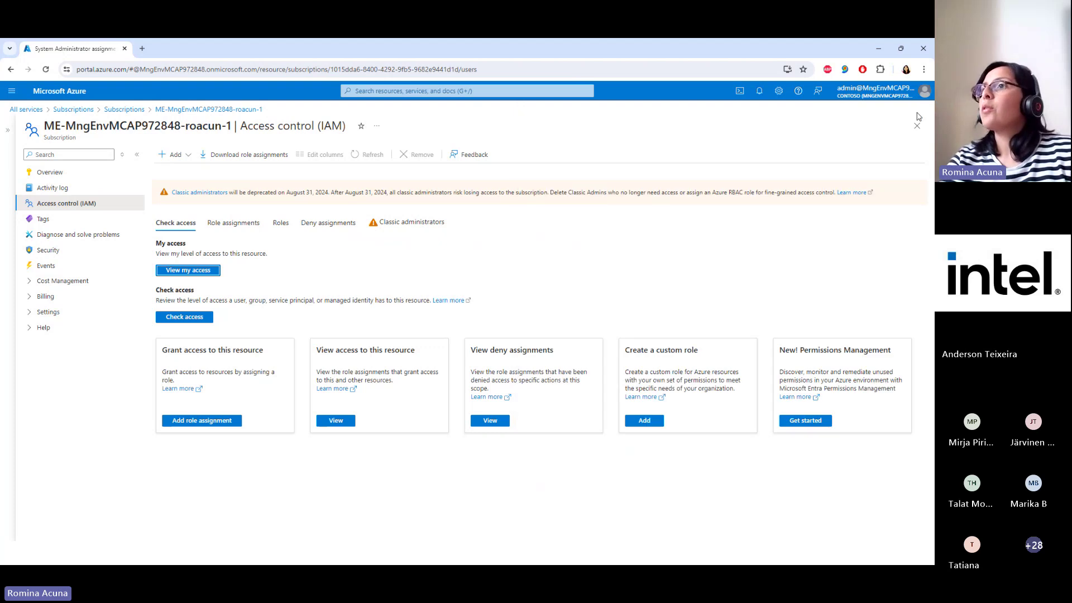
click(234, 223)
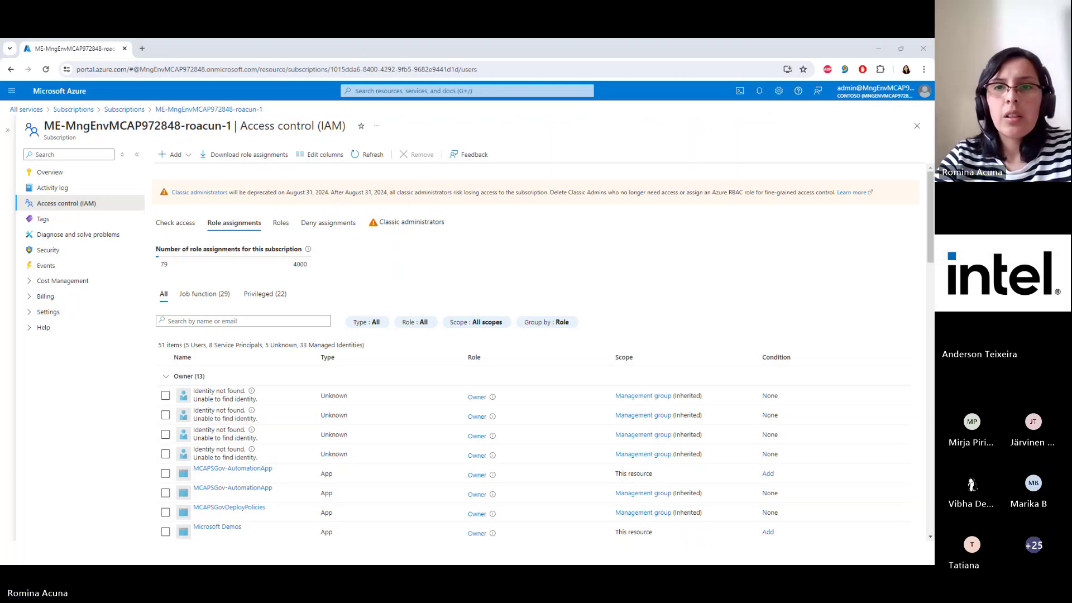
Switch to the Tech Community article announcing Microsoft Applied Skills, examine its introduction and video section, and select the page address
drag(184, 160, 215, 43)
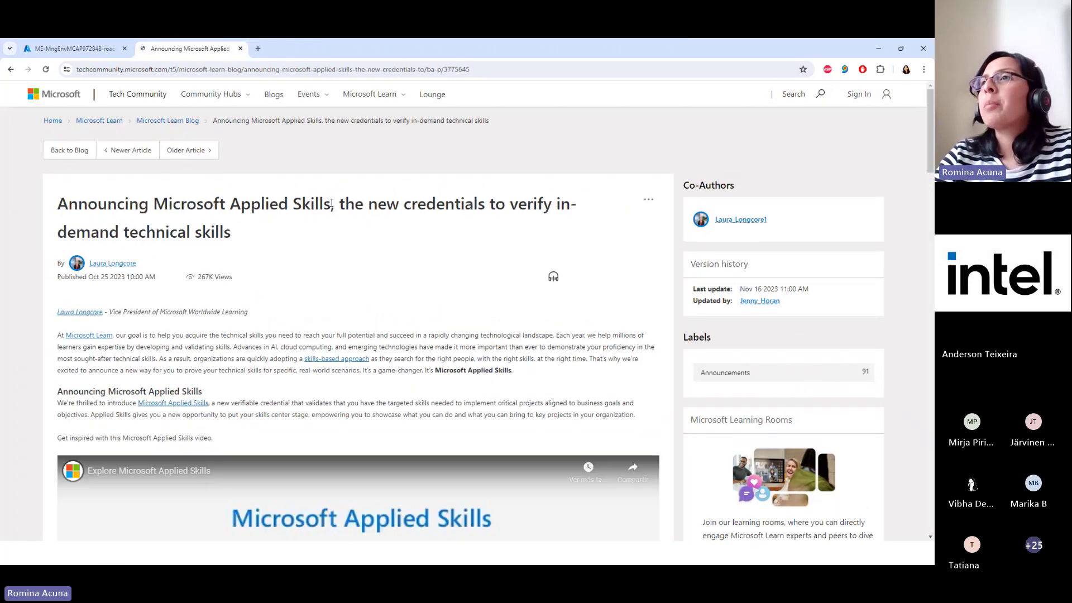
scroll(472, 231, down, 1)
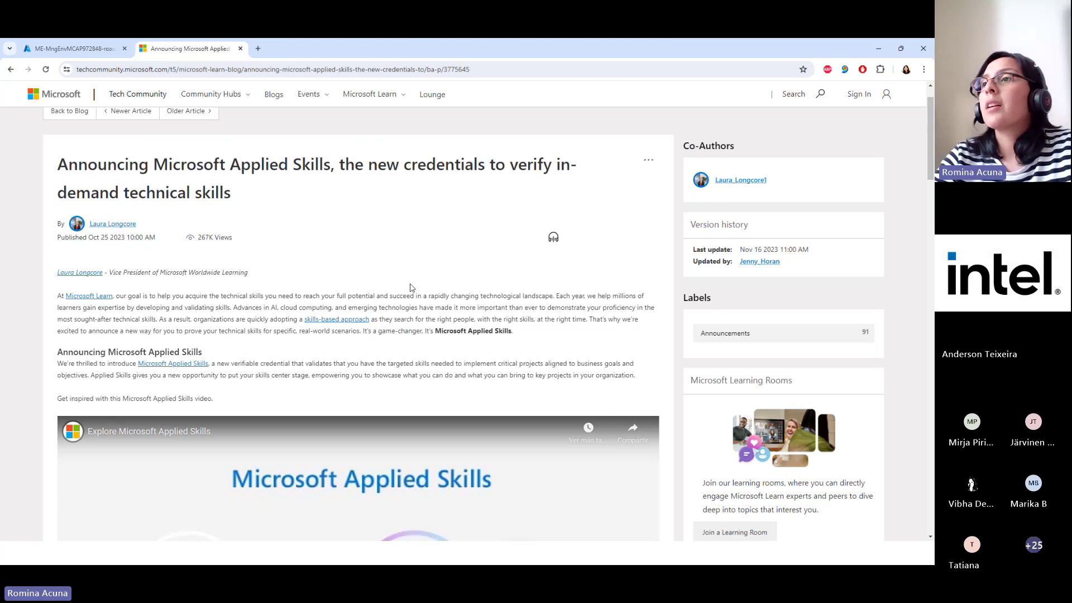
scroll(410, 287, down, 3)
scroll(411, 286, up, 2)
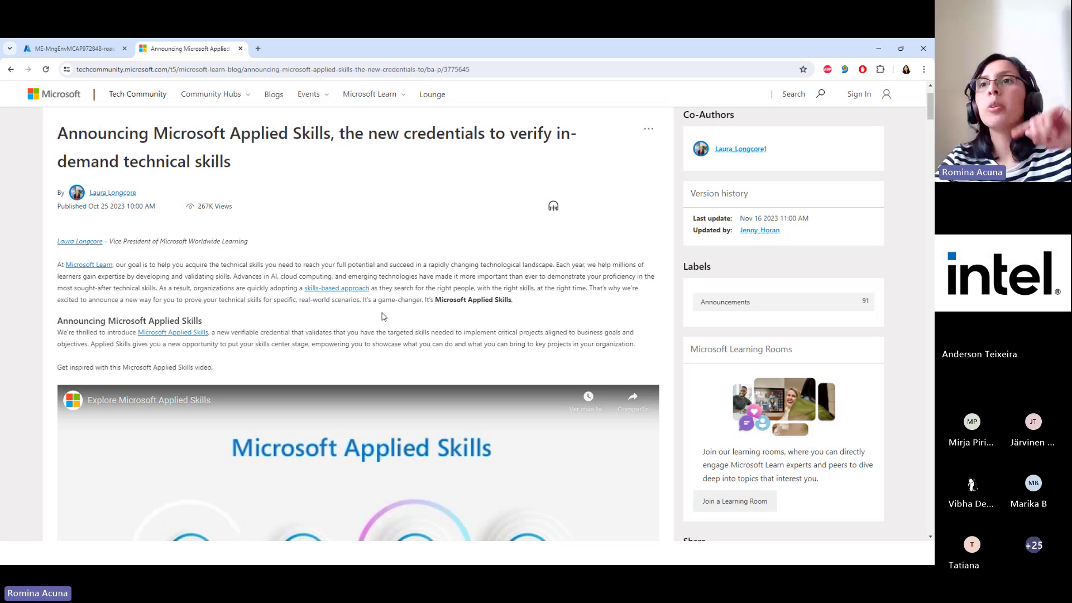
scroll(407, 327, down, 1)
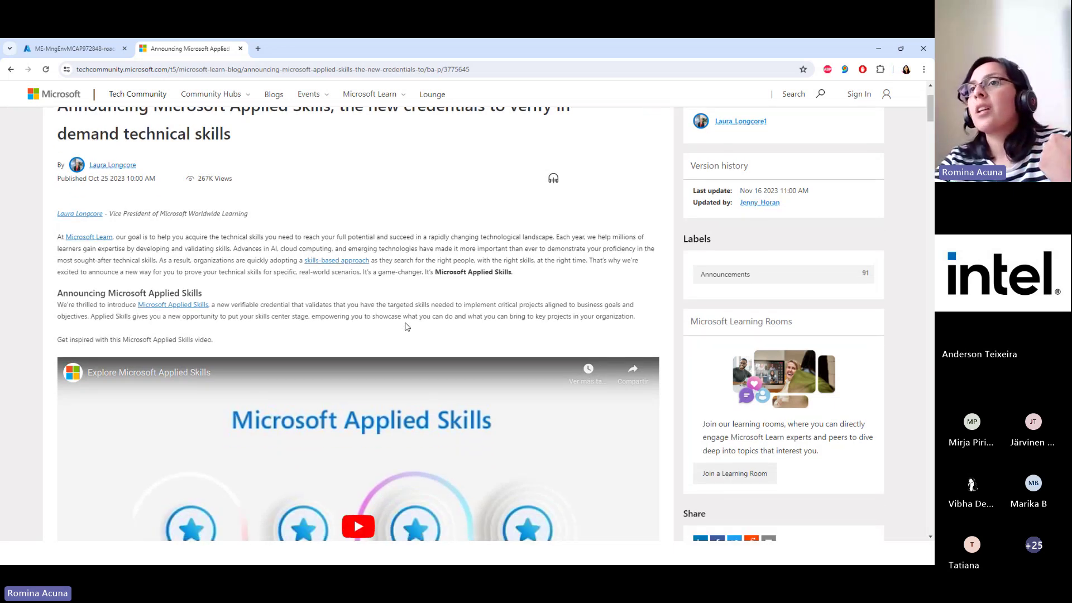
scroll(407, 327, down, 4)
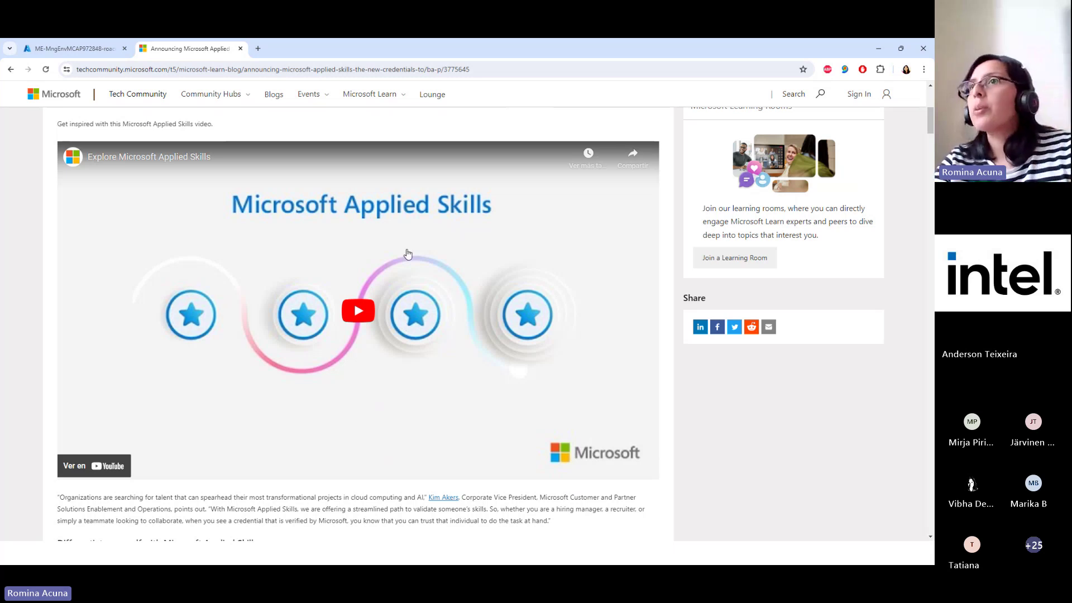
scroll(434, 103, up, 4)
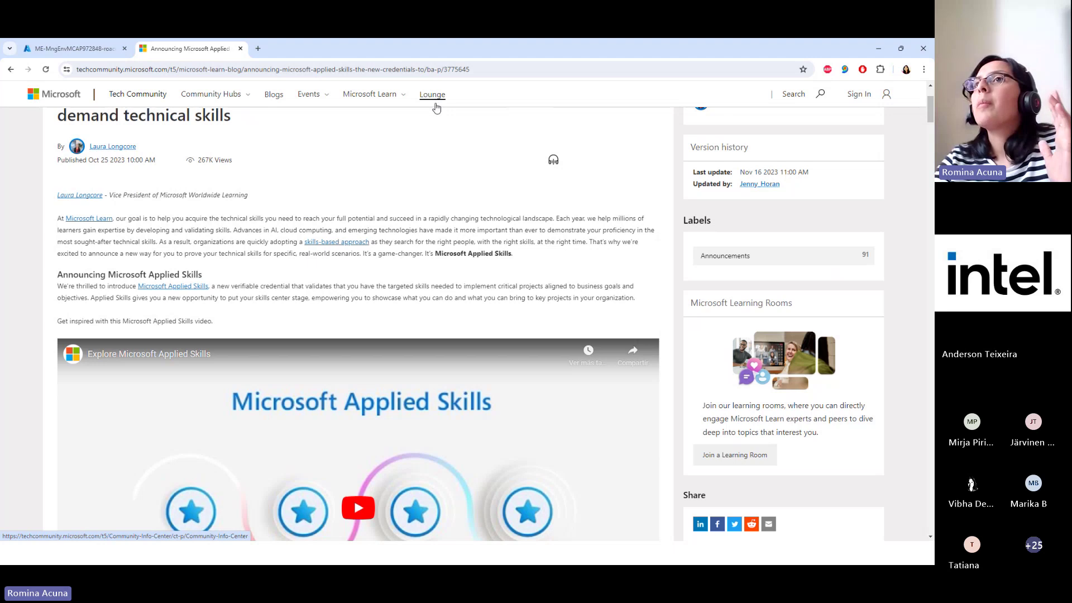
scroll(433, 106, up, 3)
click(438, 71)
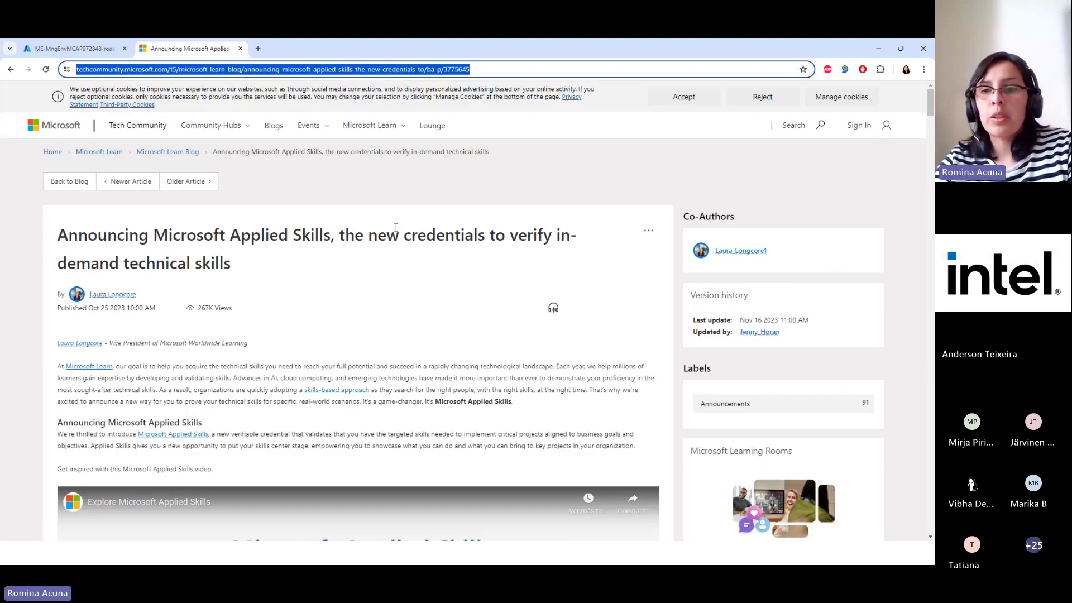